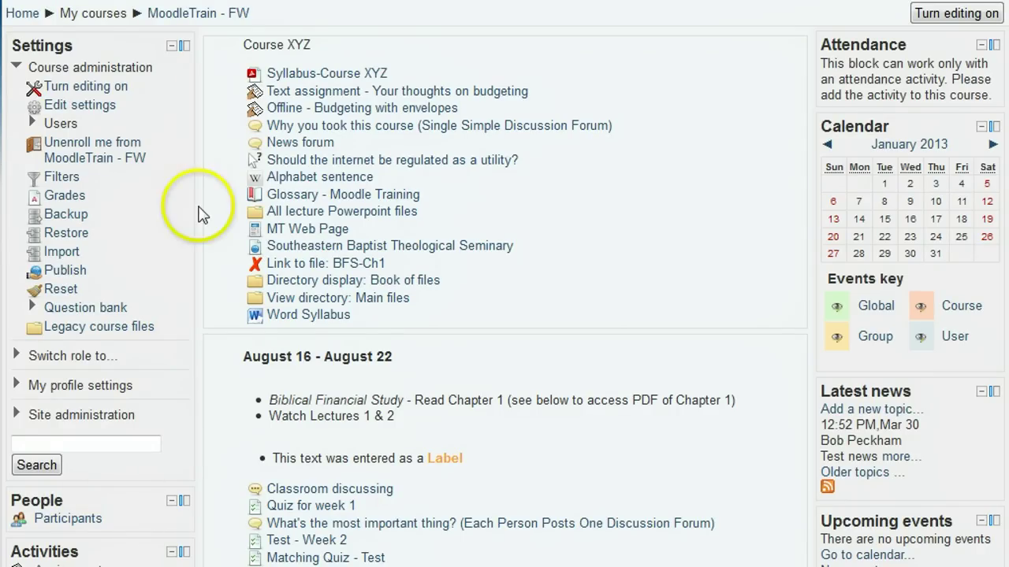
Open Quiz for week 1 and go to its User overrides page.
left_click(313, 509)
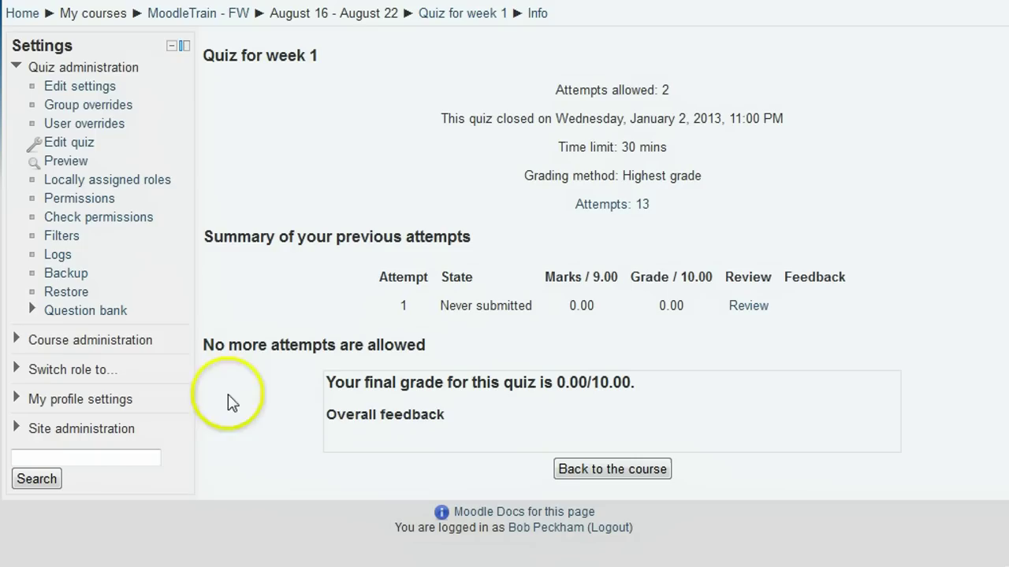
left_click(84, 126)
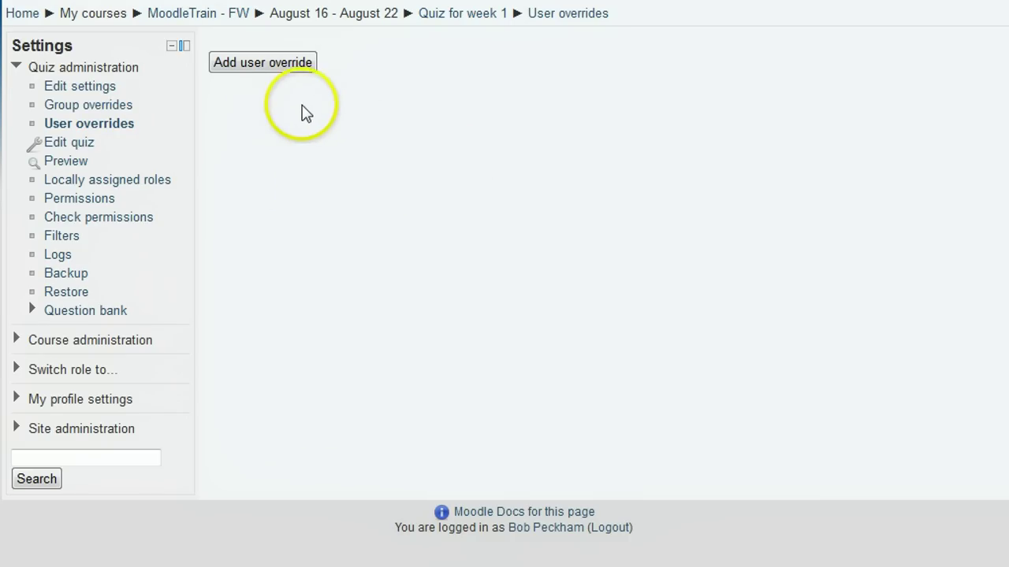
left_click(277, 71)
Add a user override for the third test student, with the quiz closing 4 January 2013.
left_click(282, 93)
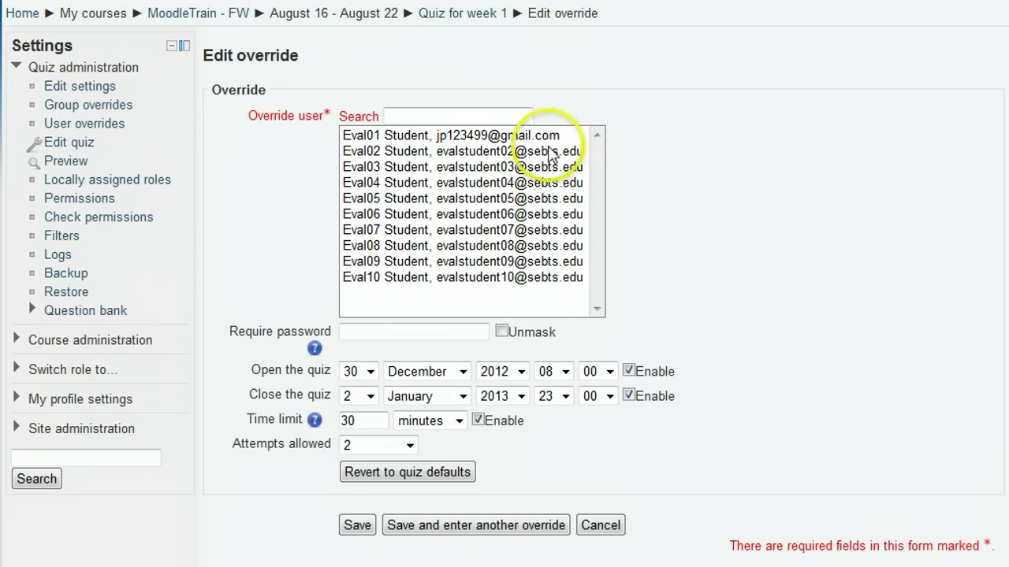
left_click(398, 168)
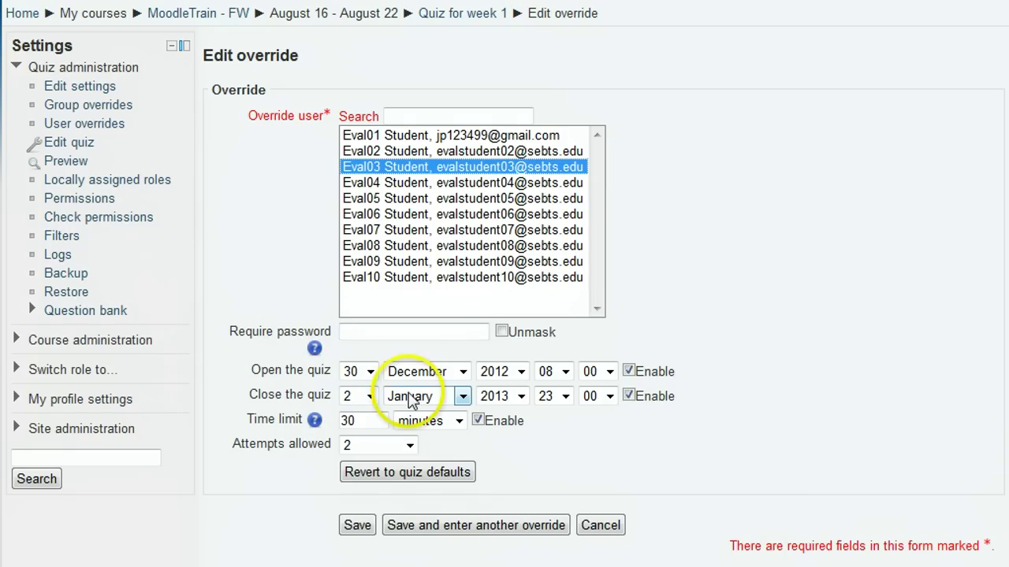
left_click(371, 398)
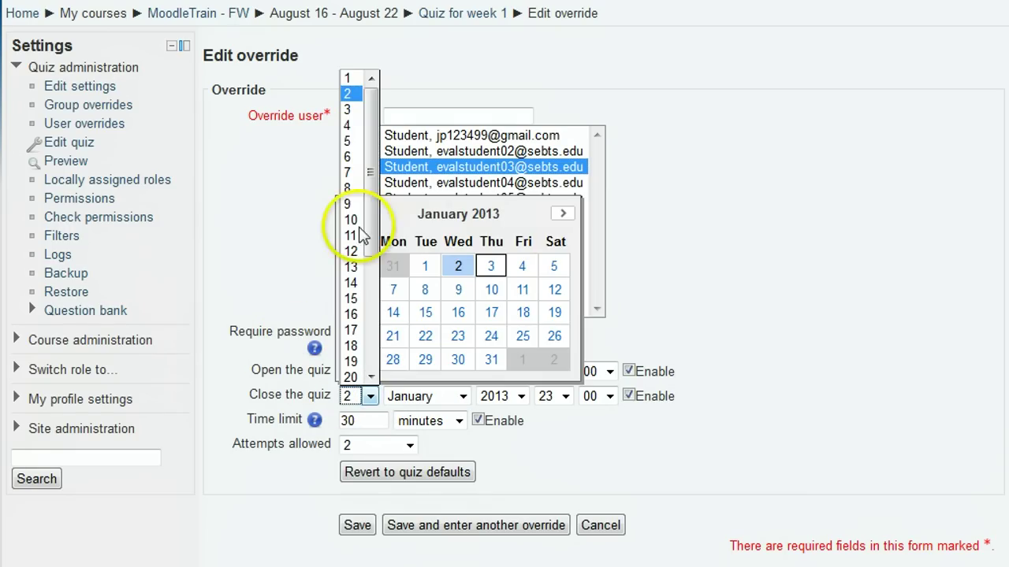
left_click(527, 268)
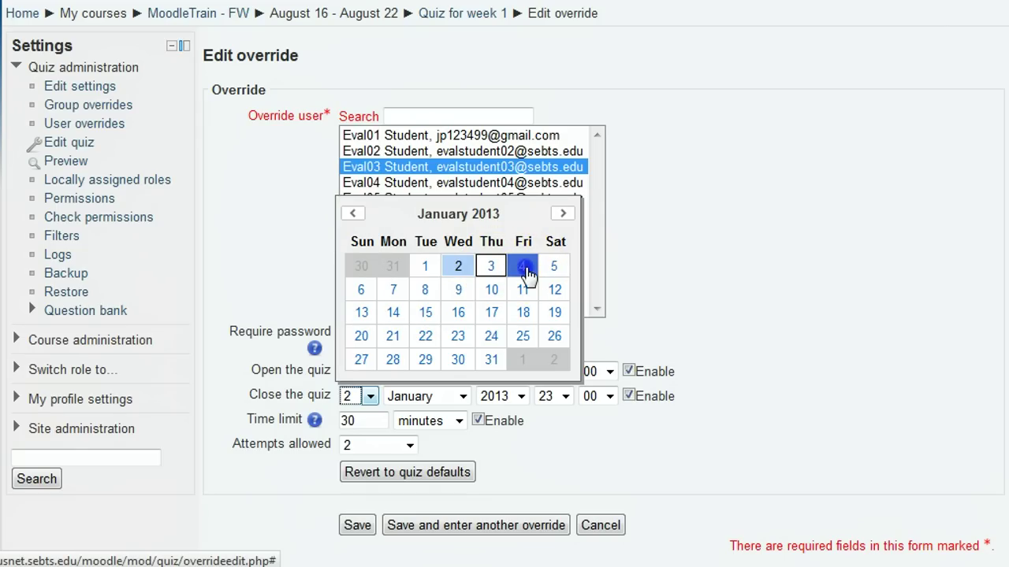
left_click(527, 268)
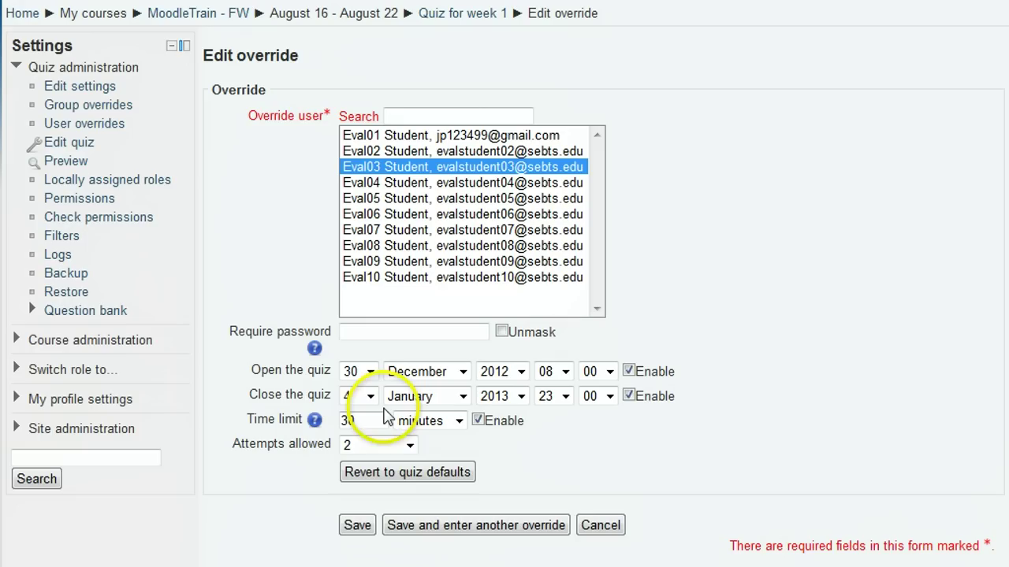
Change the override's time limit from 30 to 45 minutes, keeping 2 attempts allowed.
left_click(379, 332)
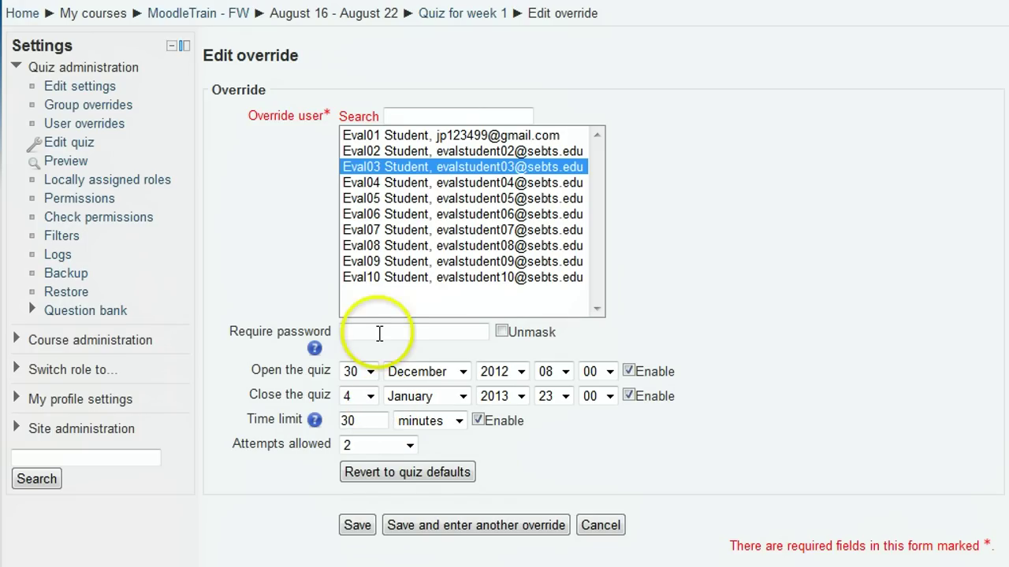
left_click(379, 332)
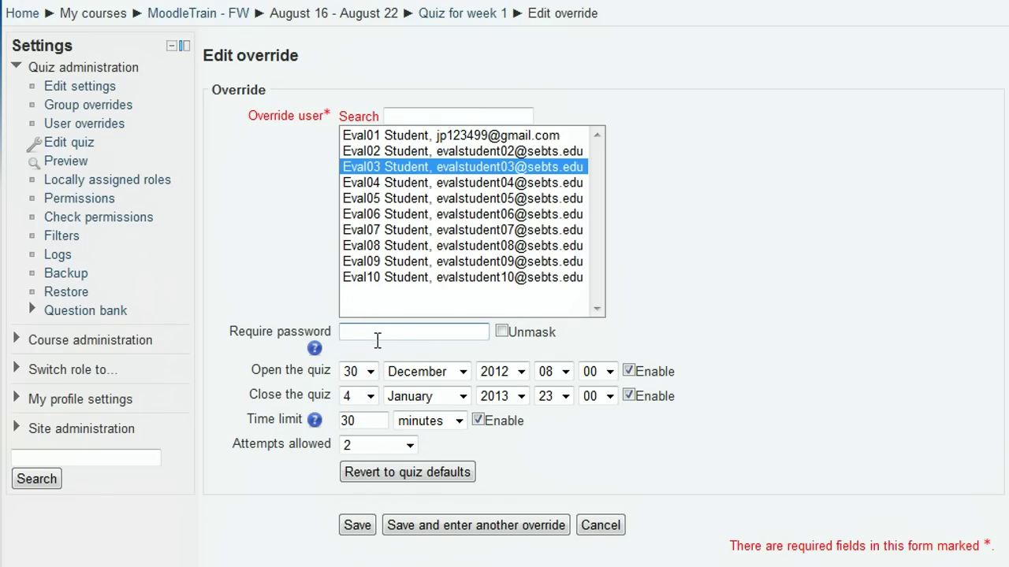
left_click(379, 423)
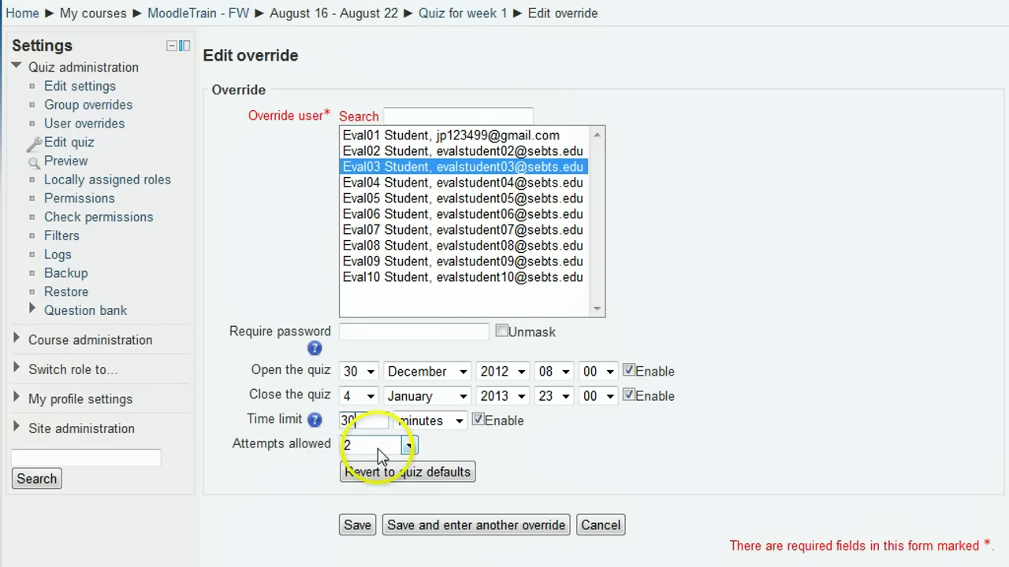
left_click(410, 446)
left_click(411, 447)
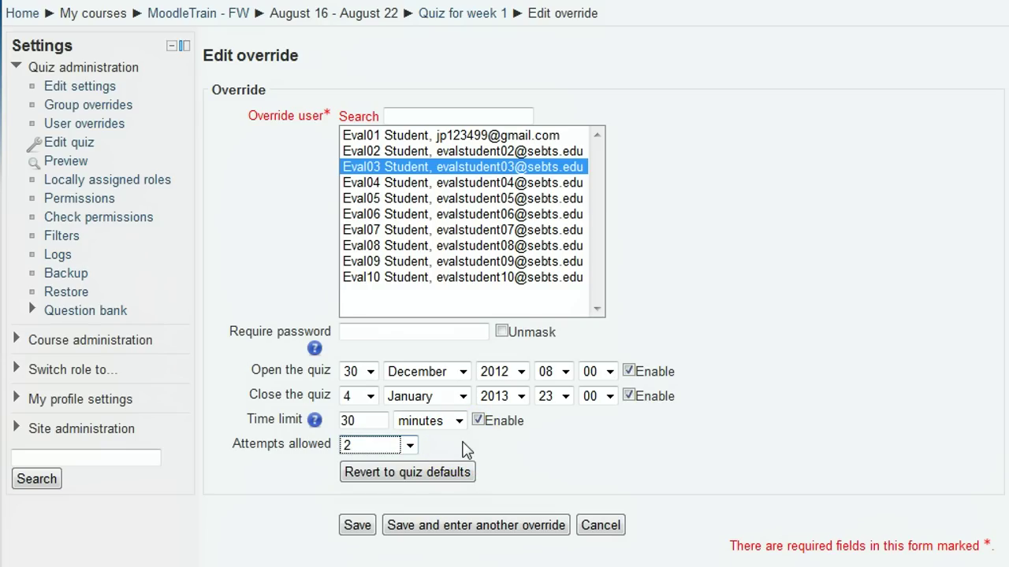
left_click_drag(360, 420, 342, 421)
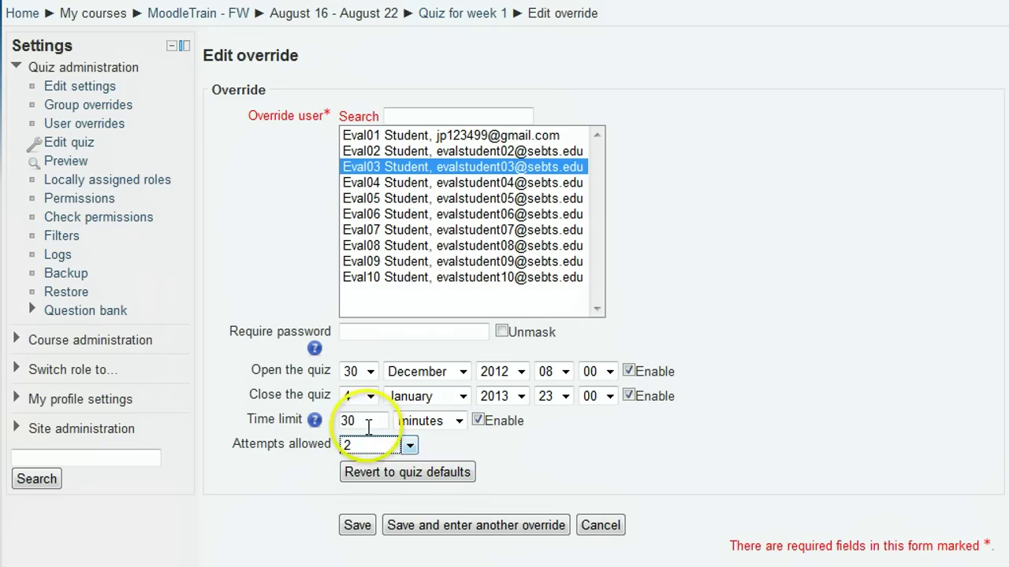
type("45")
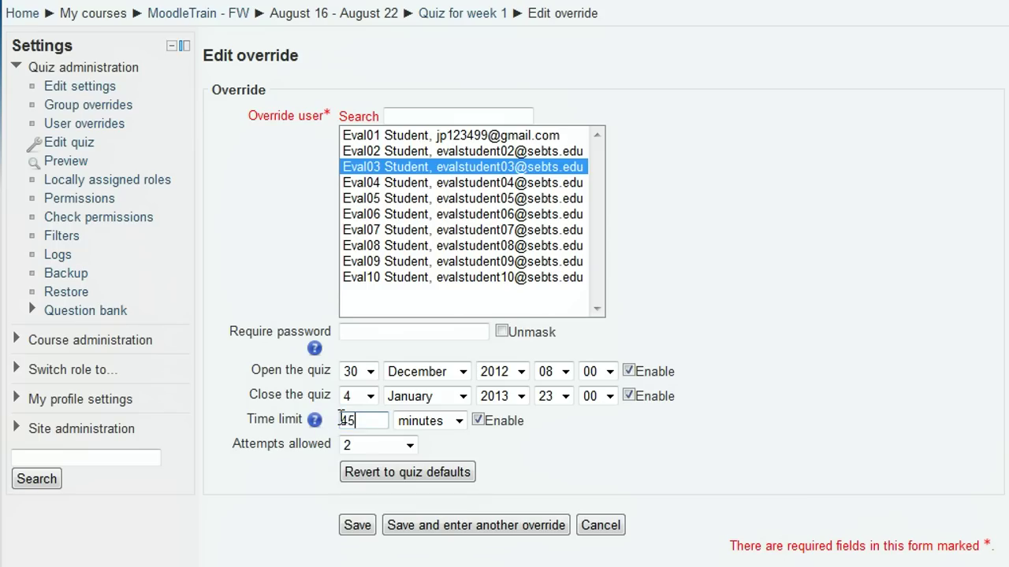
left_click(453, 444)
left_click(431, 498)
Save the first override, then start one for the sixth test student with a 30-minute limit.
left_click(426, 533)
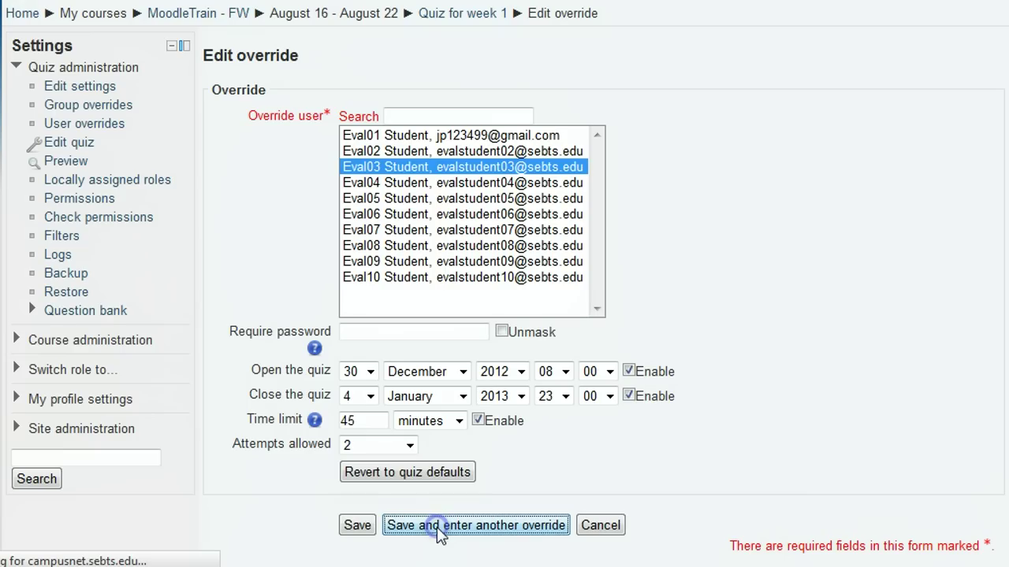
left_click(469, 514)
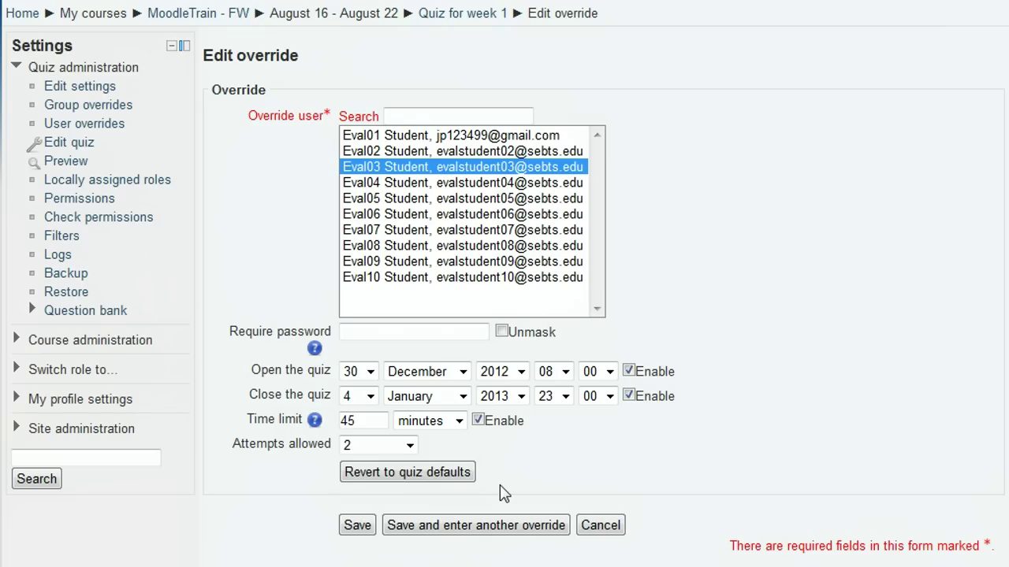
left_click(377, 213)
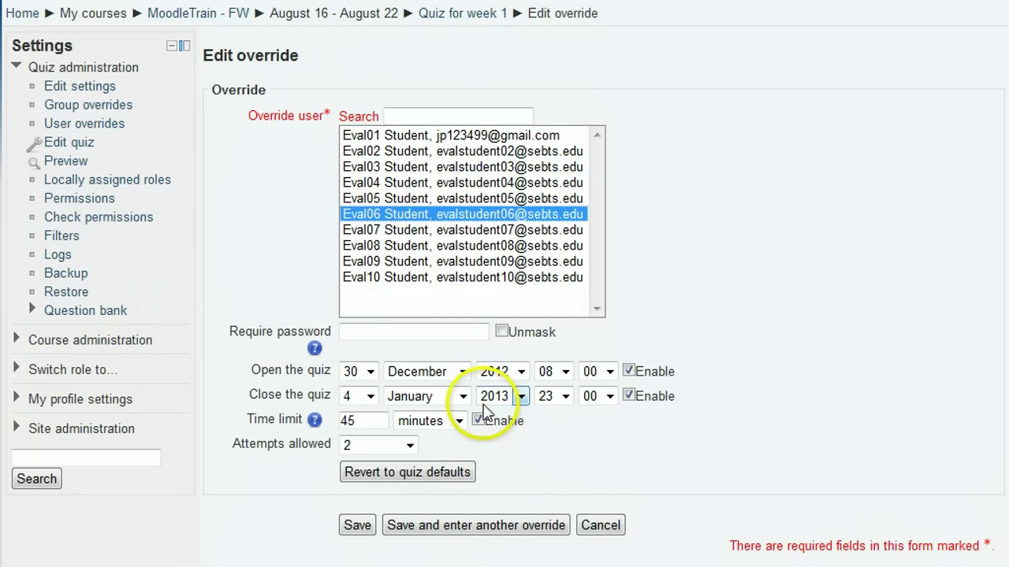
left_click_drag(364, 421, 318, 420)
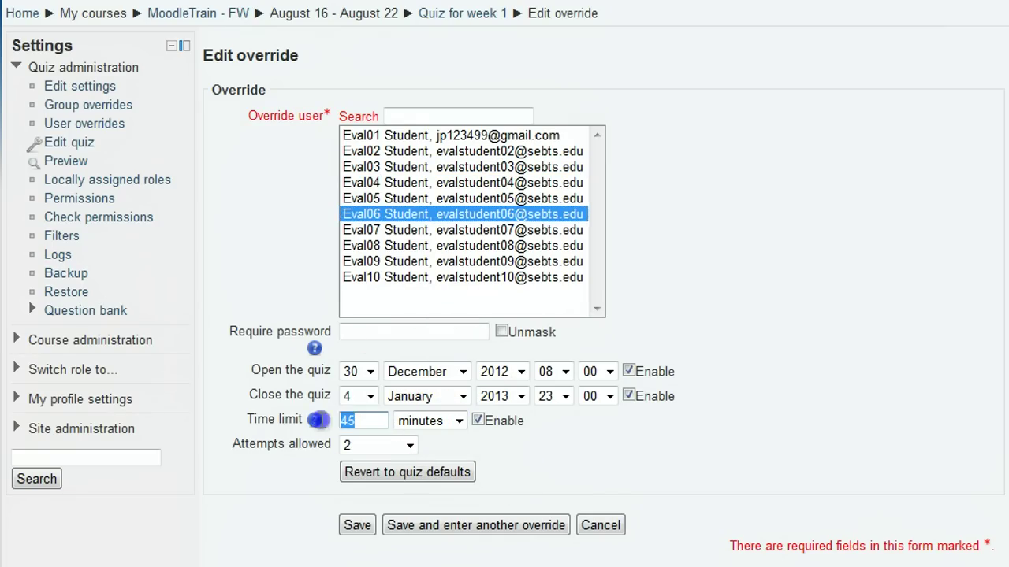
type("30")
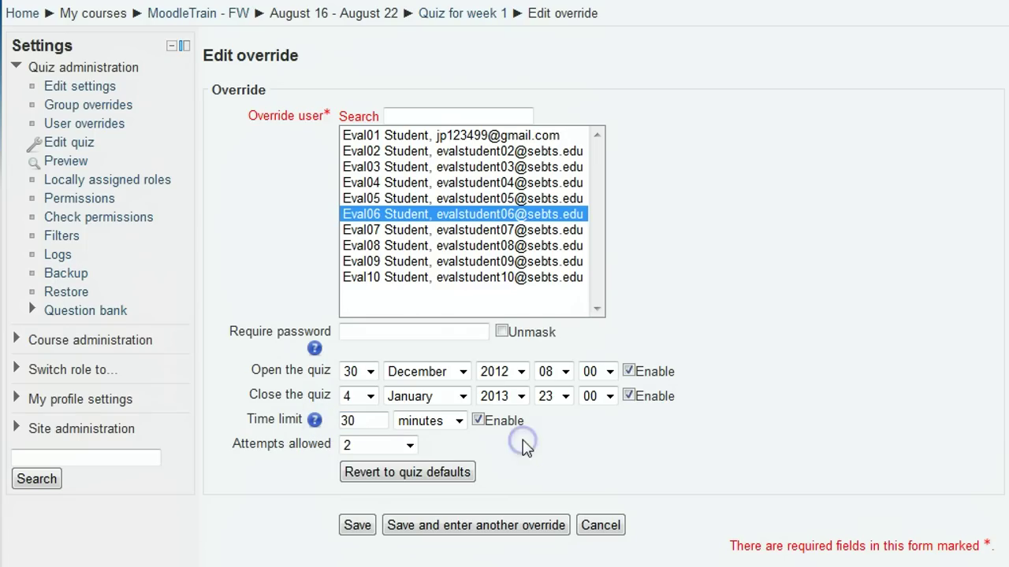
Save the sixth test student's override and return to the overrides list.
left_click(358, 526)
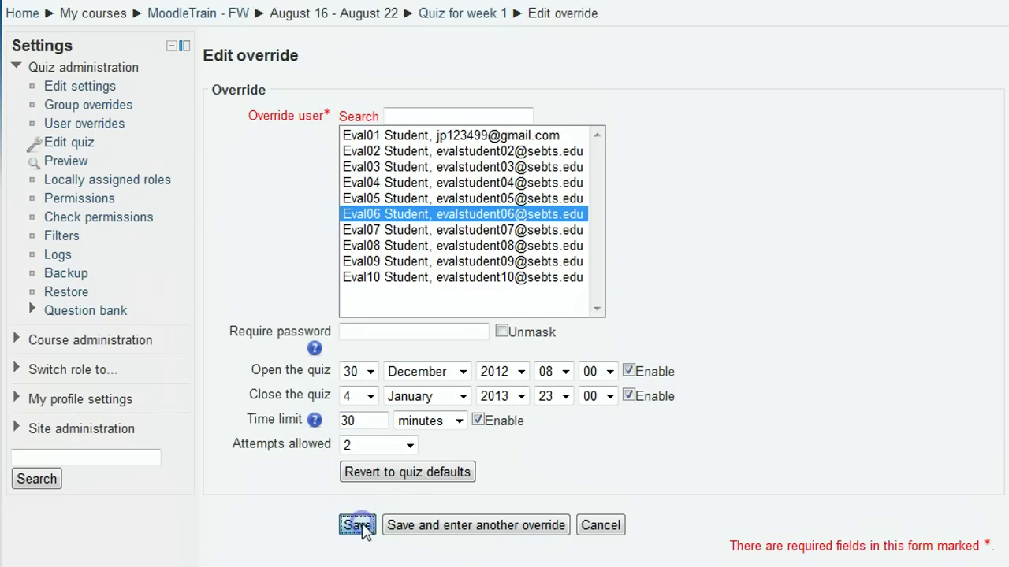